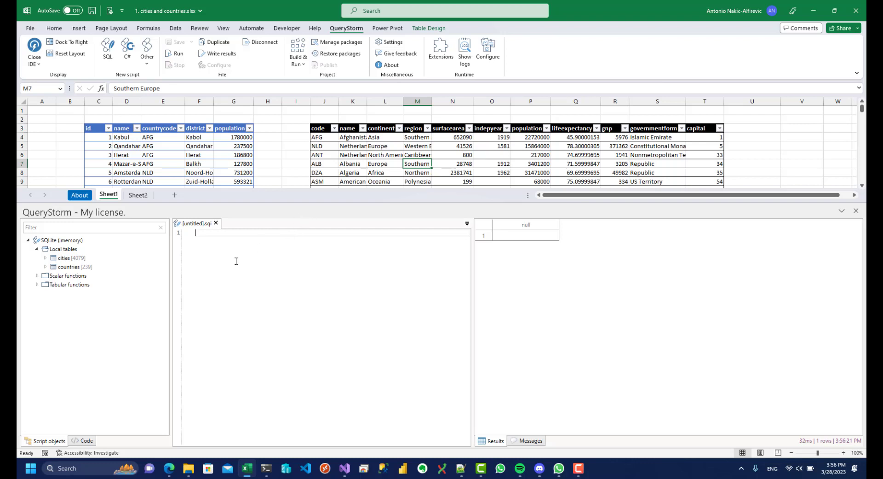
Step: Write a query selecting all columns from the cities table with alias c, format it and run it
{"action": "type", "text": "sel"}
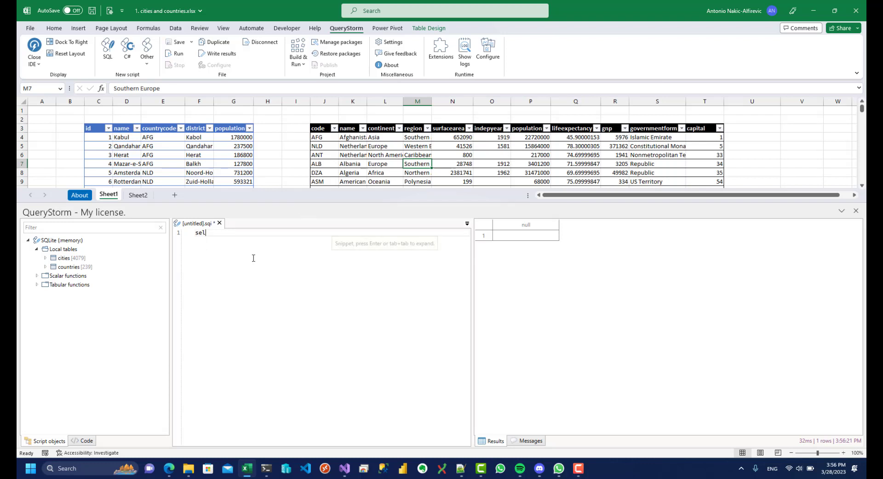
{"action": "key", "text": "Tab"}
{"action": "key", "text": "Tab"}
{"action": "type", "text": "ci"}
{"action": "key", "text": "Tab"}
{"action": "key", "text": "ctrl+k"}
{"action": "key", "text": "ctrl+d"}
{"action": "key", "text": "ctrl+Return"}
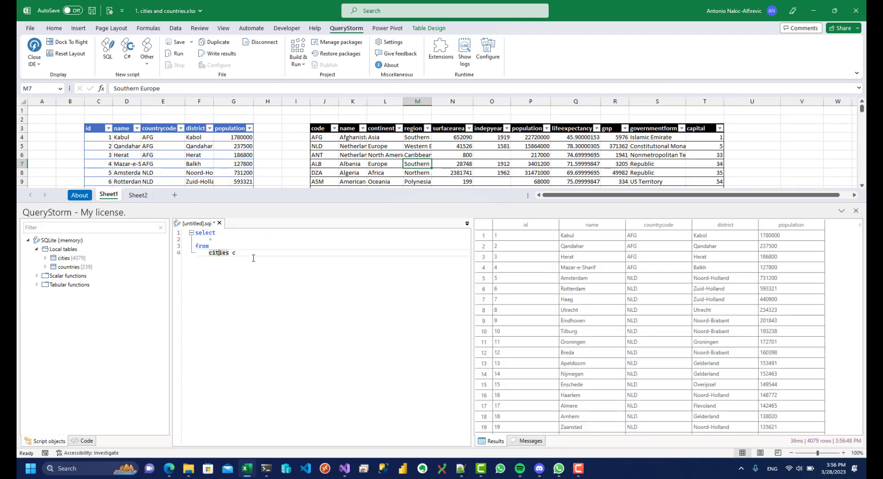
Step: Add an ORDER BY clause that sorts the cities query by population in descending order
{"action": "left_click", "coordinate": [254, 258]}
{"action": "key", "text": "Return"}
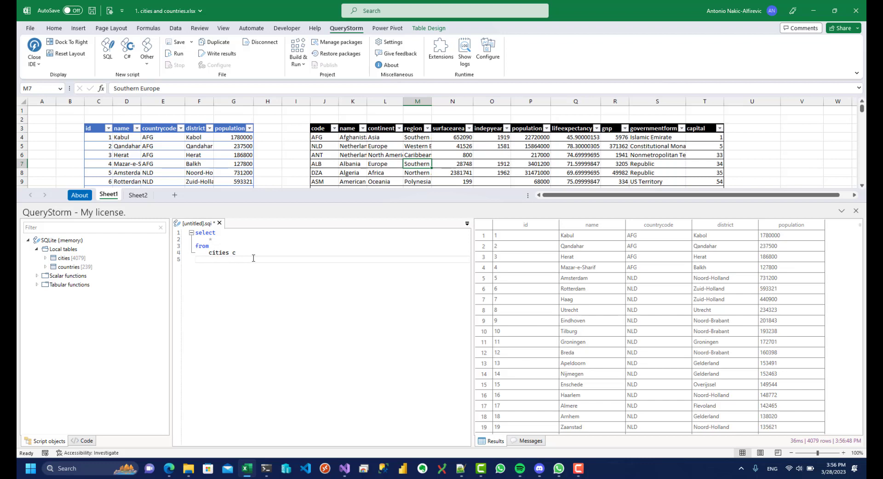
{"action": "type", "text": "ord"}
{"action": "key", "text": "Tab"}
{"action": "key", "text": "Tab"}
{"action": "type", "text": "p"}
{"action": "key", "text": "Tab"}
{"action": "key", "text": "BackSpace"}
{"action": "type", "text": "desc"}
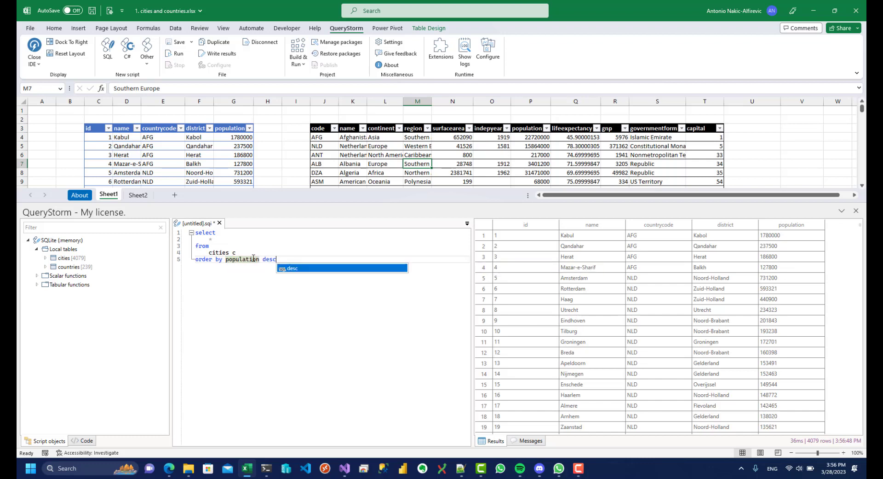
{"action": "key", "text": "Tab"}
Step: Limit the cities query to 3 rows, run it and inspect the returned cities
{"action": "key", "text": "Return"}
{"action": "type", "text": "limit"}
{"action": "key", "text": "ctrl+Return"}
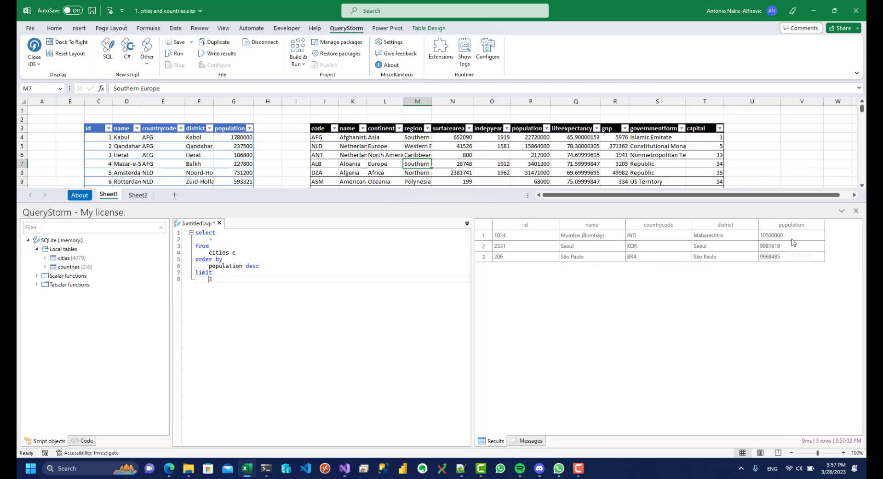
{"action": "left_click_drag", "start_coordinate": [789, 235], "coordinate": [604, 265]}
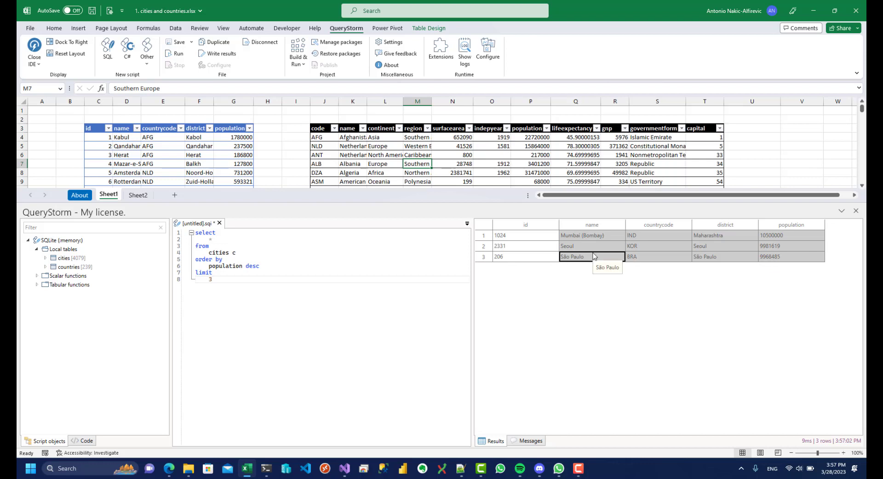
{"action": "left_click", "coordinate": [597, 258]}
{"action": "left_click", "coordinate": [591, 249]}
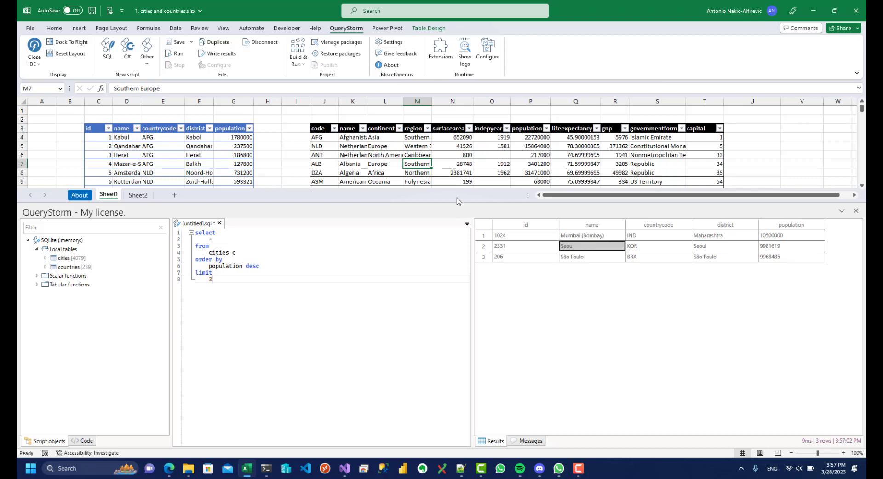
{"action": "left_click_drag", "start_coordinate": [513, 237], "coordinate": [591, 256]}
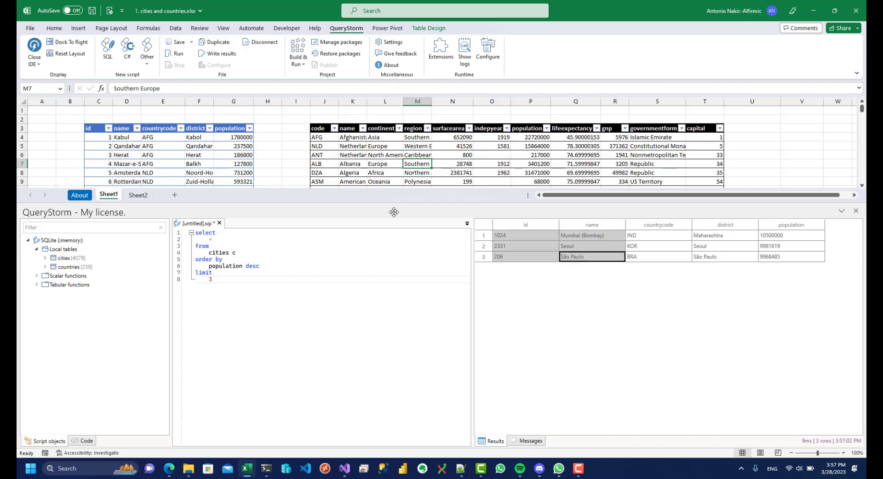
Step: Replace the whole query with the comment "-- top 3 cities" and generate SQL code from it
{"action": "left_click", "coordinate": [294, 256]}
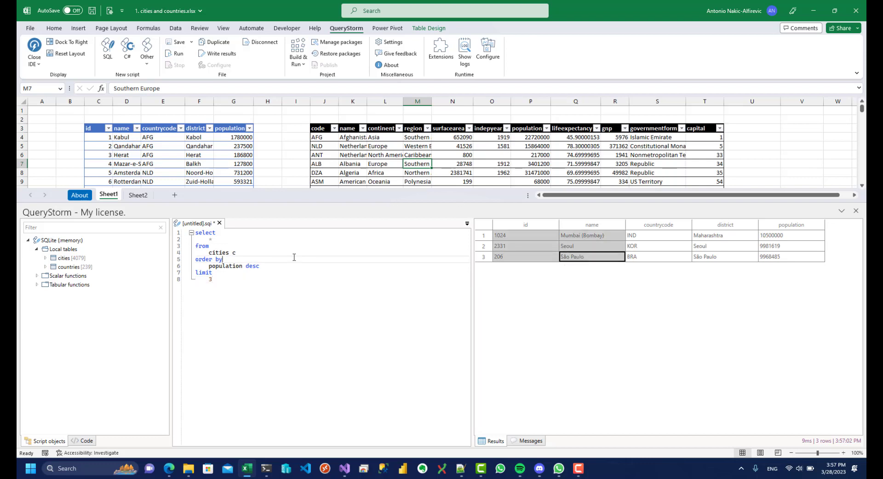
{"action": "left_click", "coordinate": [268, 287]}
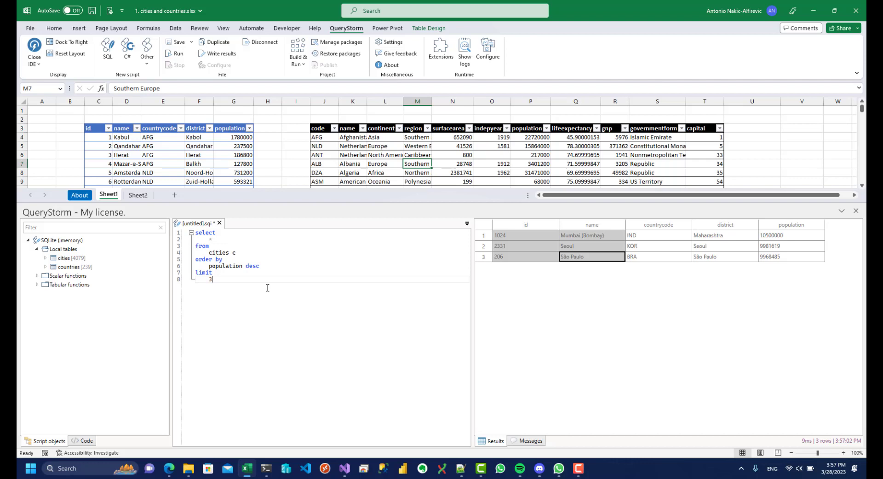
{"action": "key", "text": "ctrl+a"}
{"action": "key", "text": "Delete"}
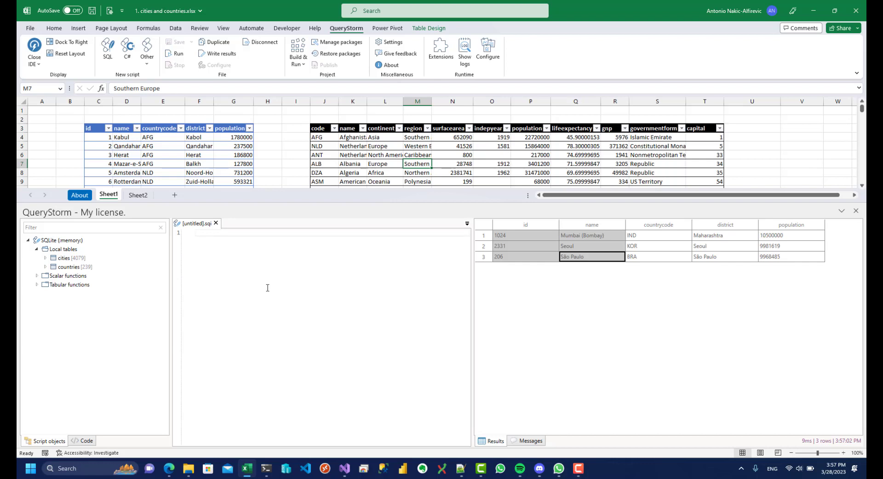
{"action": "type", "text": "-- top 3 cities"}
{"action": "key", "text": "ctrl+Return"}
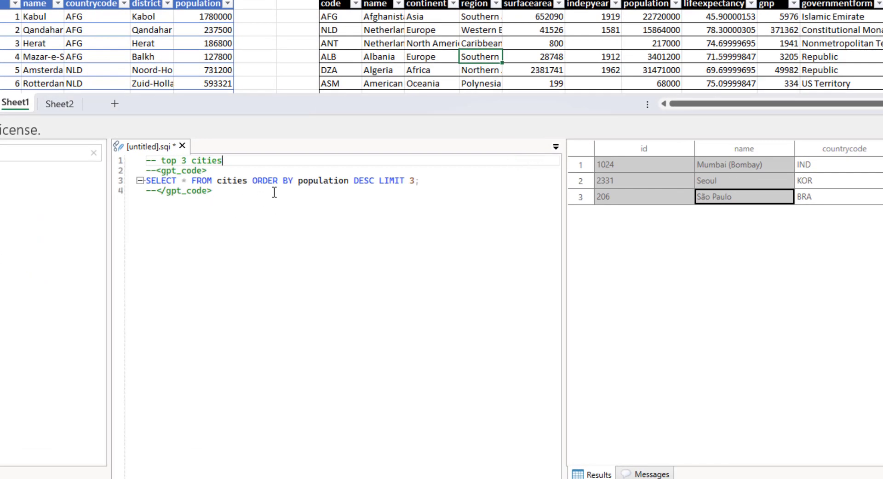
Step: Review the generated code block, run its query and inspect the returned rows
{"action": "left_click_drag", "start_coordinate": [226, 193], "coordinate": [145, 170]}
{"action": "left_click", "coordinate": [216, 170]}
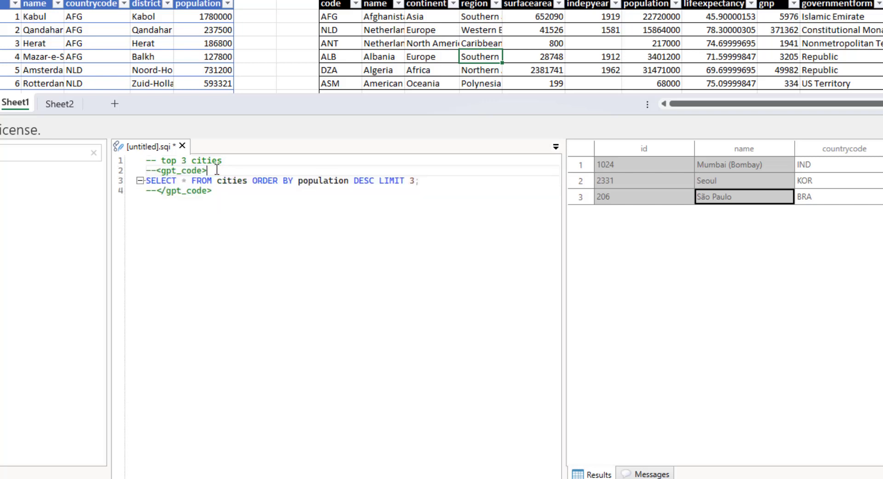
{"action": "left_click", "coordinate": [318, 201]}
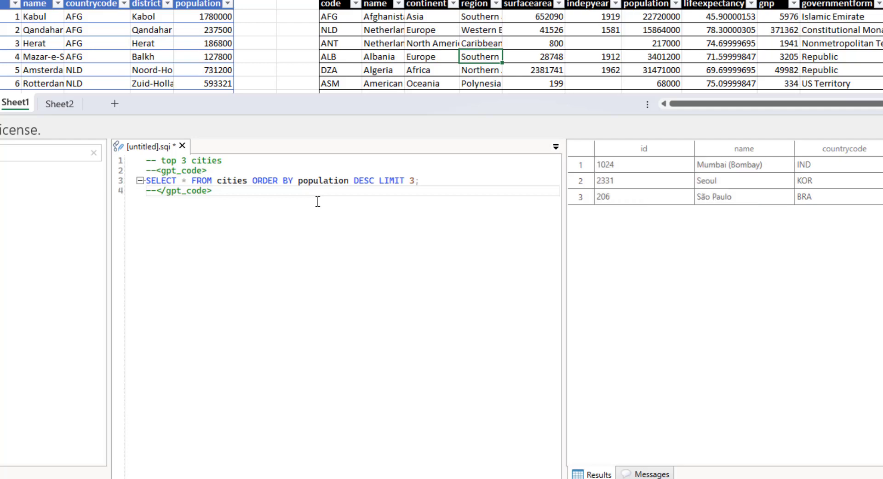
{"action": "left_click", "coordinate": [810, 181]}
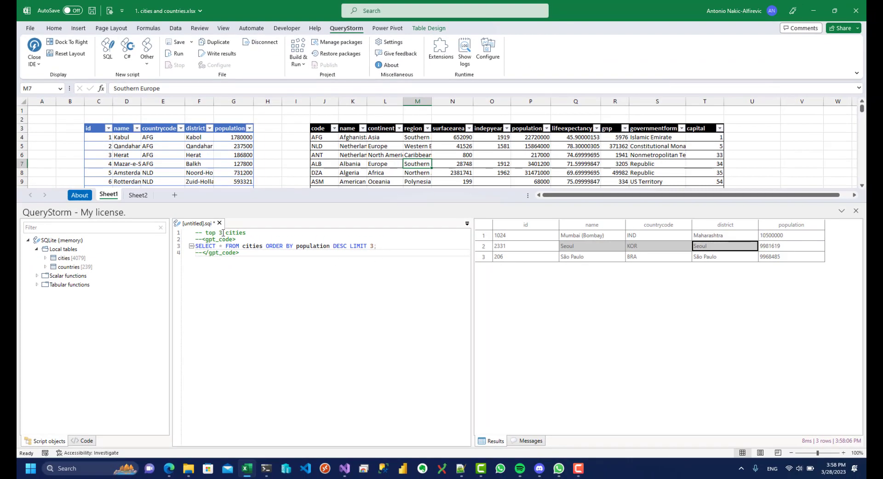
Step: Change the comment to "-- top 10 cities", regenerate the SQL and run the query
{"action": "type", "text": "0"}
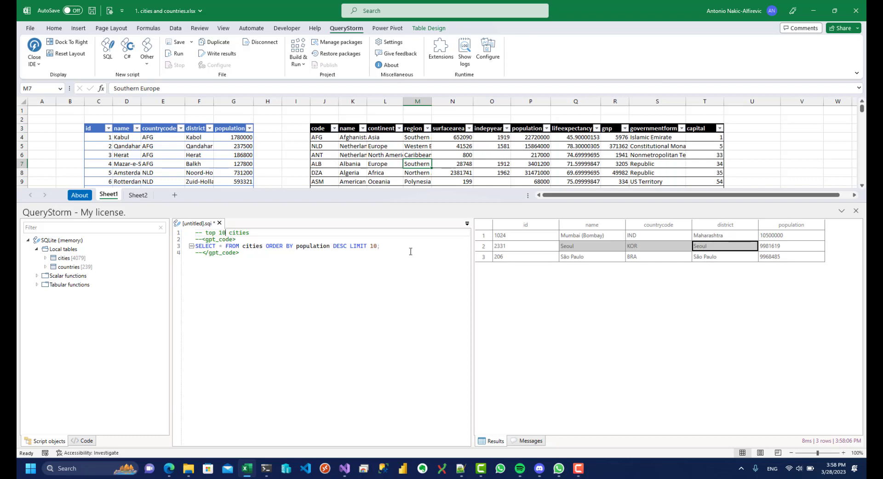
{"action": "left_click", "coordinate": [373, 247]}
{"action": "key", "text": "F5"}
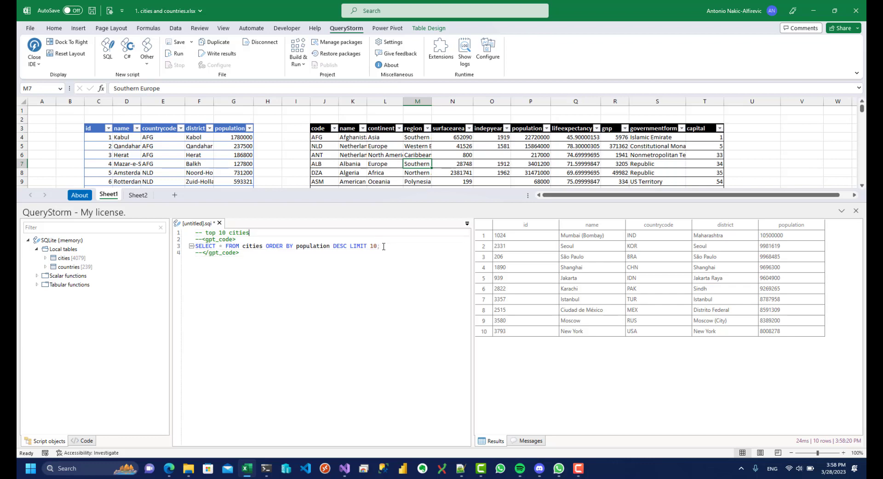
Step: Change the comment to "-- top 3 cities of each country" and regenerate the SQL from it
{"action": "key", "text": "ctrl+shift+Left"}
{"action": "key", "text": "ctrl+shift+Left"}
{"action": "key", "text": "ctrl+shift+Left"}
{"action": "type", "text": "top 3 cities of each country"}
{"action": "key", "text": "ctrl+Return"}
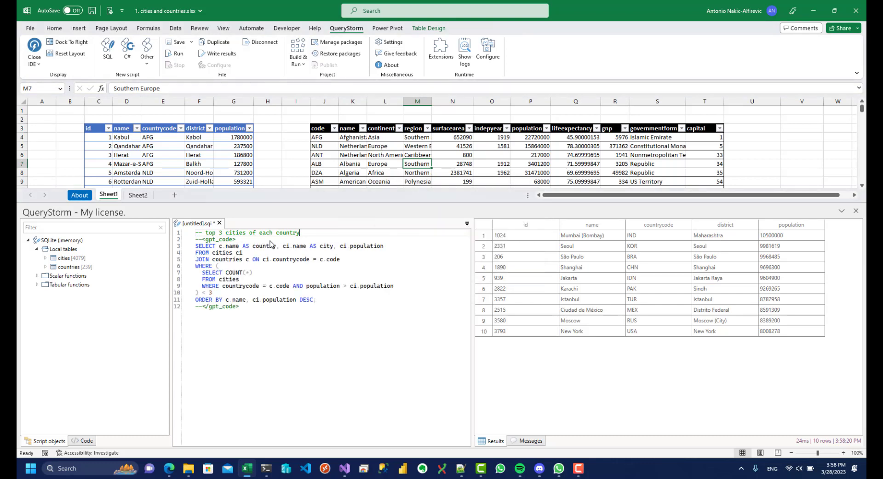
Step: Run the generated per-country query and examine the counting subquery in its WHERE clause
{"action": "left_click", "coordinate": [263, 260]}
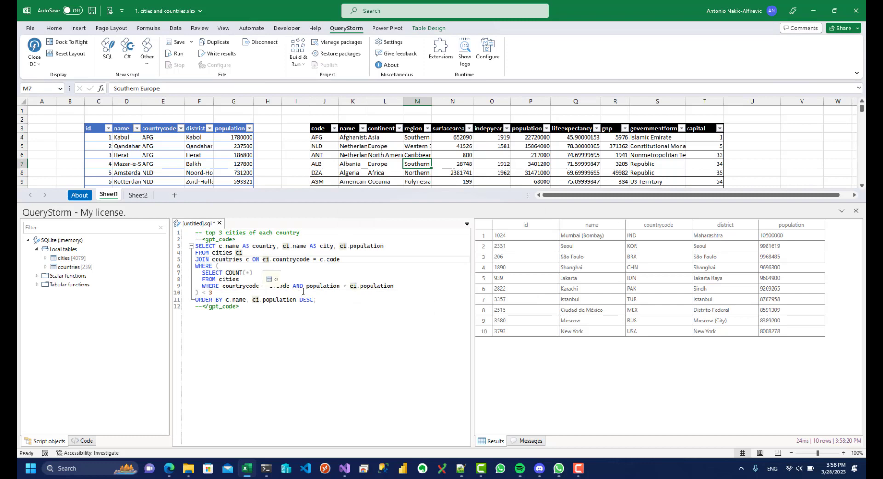
{"action": "left_click", "coordinate": [324, 285]}
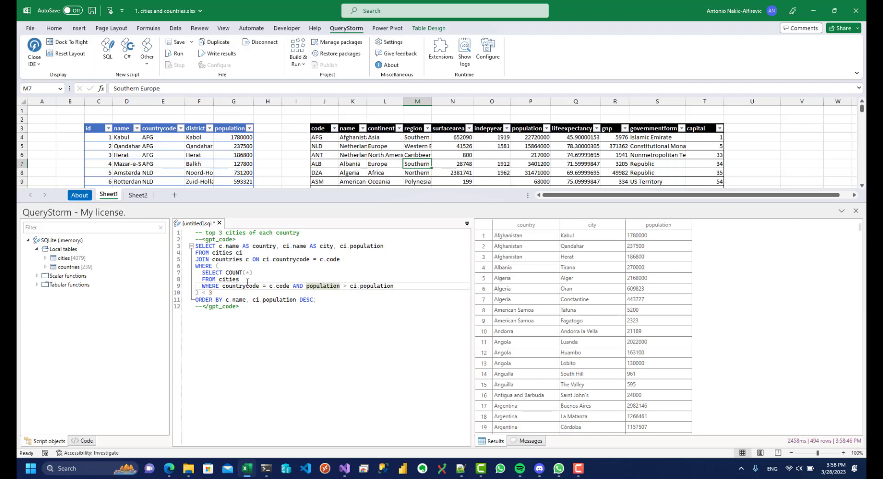
{"action": "left_click", "coordinate": [221, 278]}
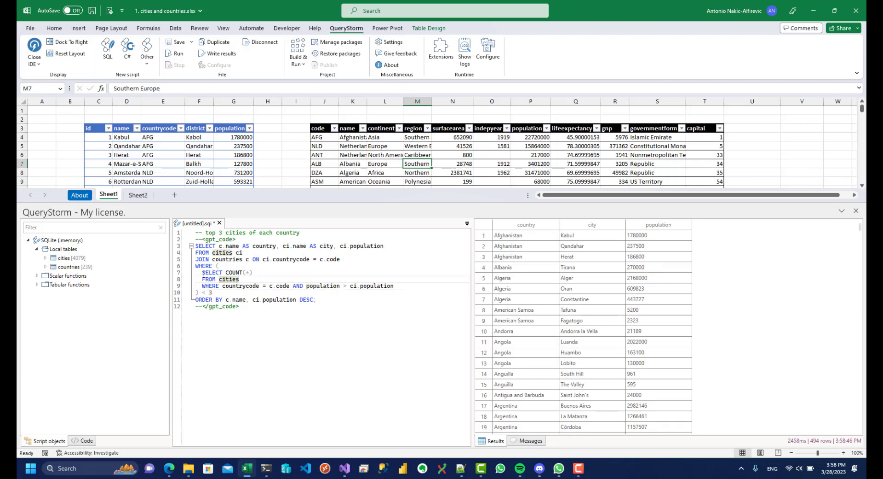
{"action": "left_click_drag", "start_coordinate": [203, 273], "coordinate": [222, 287]}
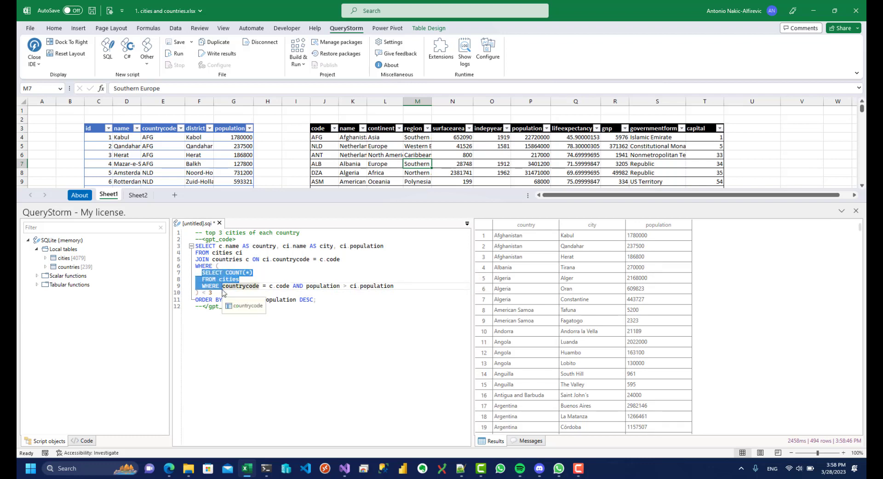
{"action": "left_click", "coordinate": [223, 288]}
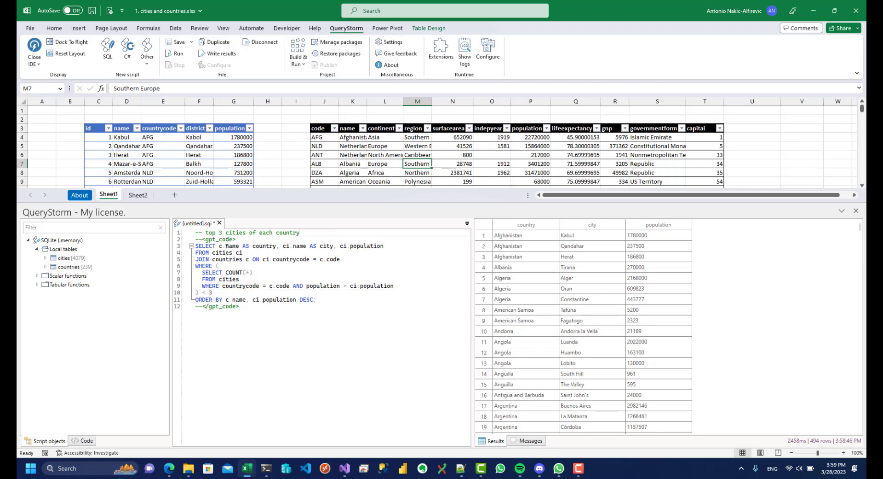
{"action": "left_click", "coordinate": [201, 272]}
{"action": "left_click_drag", "start_coordinate": [202, 272], "coordinate": [259, 286]}
{"action": "left_click", "coordinate": [249, 286]}
Step: Extend the comment with ". use cte" and regenerate the SQL from it
{"action": "left_click", "coordinate": [314, 232]}
{"action": "type", "text": "use cte"}
{"action": "key", "text": "ctrl+Return"}
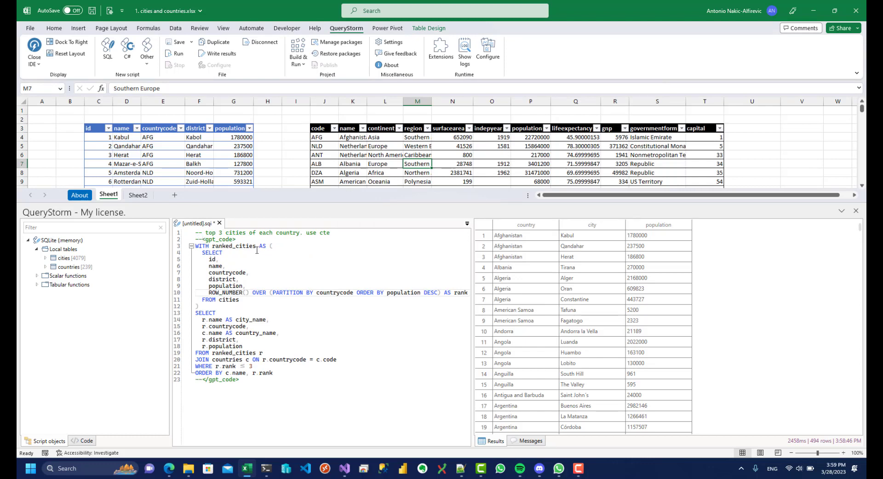
Step: Check where the ranked_cities CTE is used, run the regenerated query and inspect its results
{"action": "double_click", "coordinate": [233, 245]}
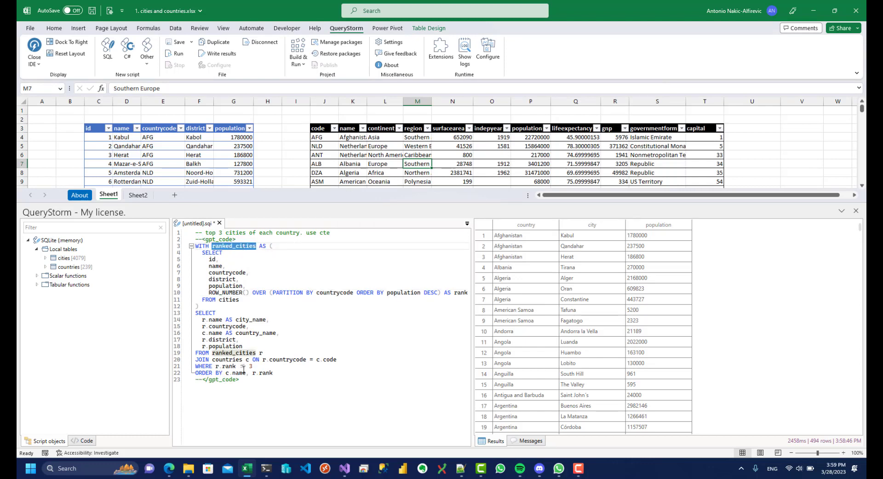
{"action": "left_click", "coordinate": [296, 300]}
{"action": "key", "text": "F5"}
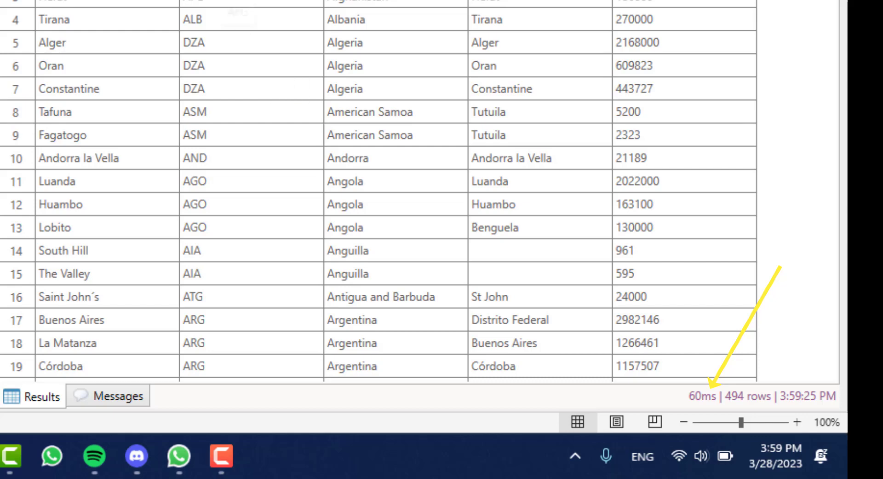
{"action": "left_click_drag", "start_coordinate": [230, 4], "coordinate": [367, 0]}
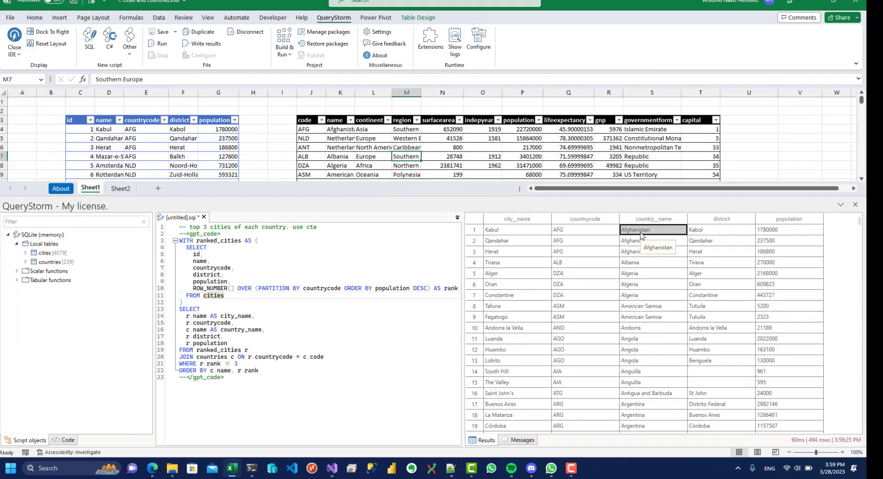
{"action": "left_click", "coordinate": [457, 45]}
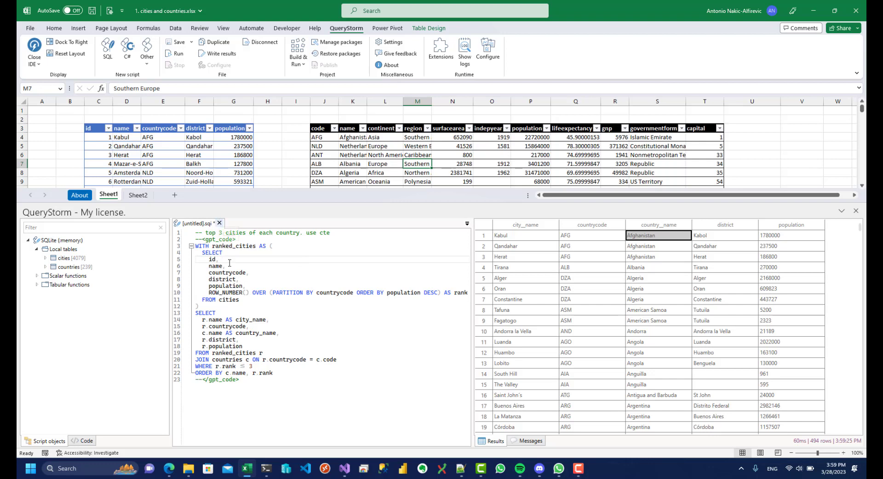
{"action": "left_click", "coordinate": [230, 279]}
Step: Create a Microsoft SQL Server script using the first saved AdventureWorks2014 connection string
{"action": "left_click", "coordinate": [146, 52]}
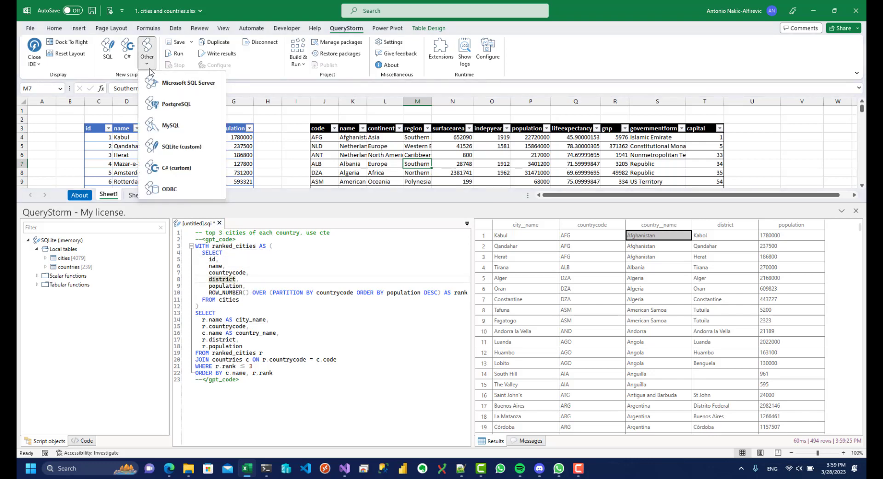
{"action": "left_click", "coordinate": [159, 83]}
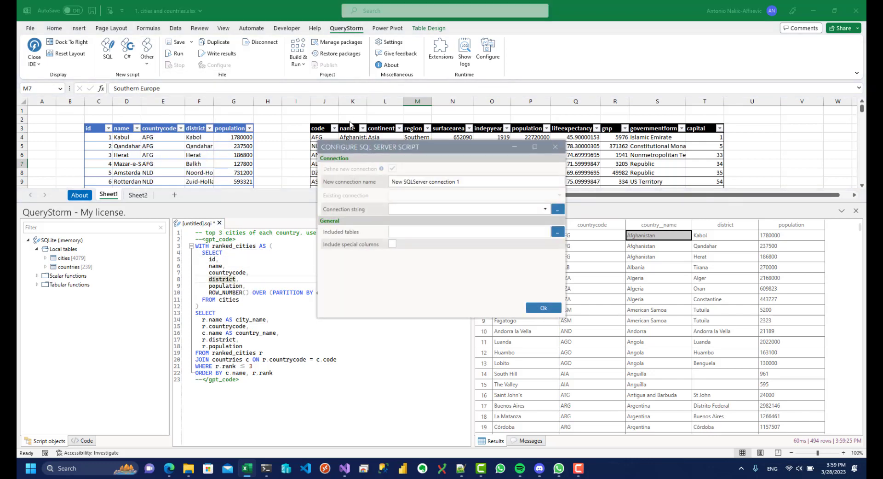
{"action": "left_click", "coordinate": [545, 208]}
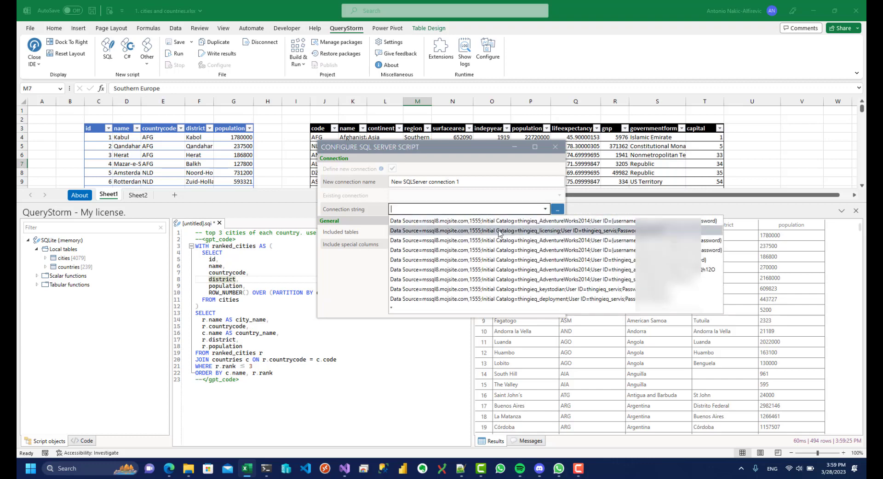
{"action": "left_click", "coordinate": [515, 222]}
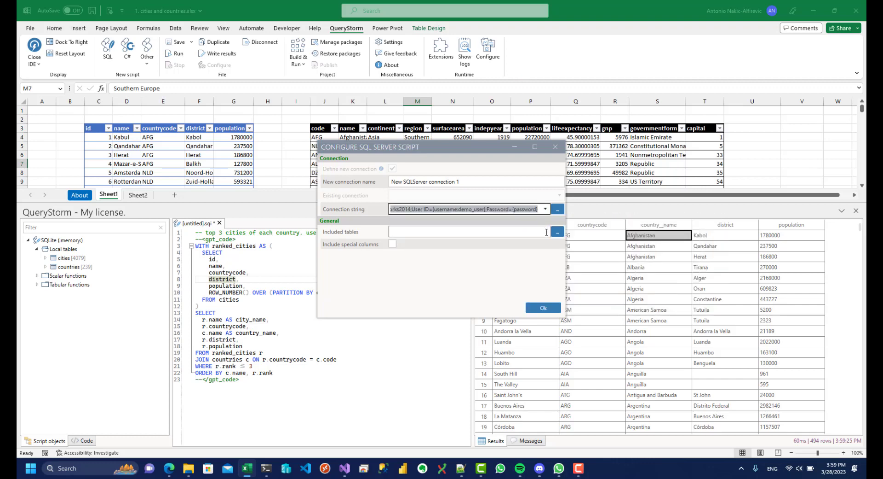
{"action": "left_click", "coordinate": [547, 308]}
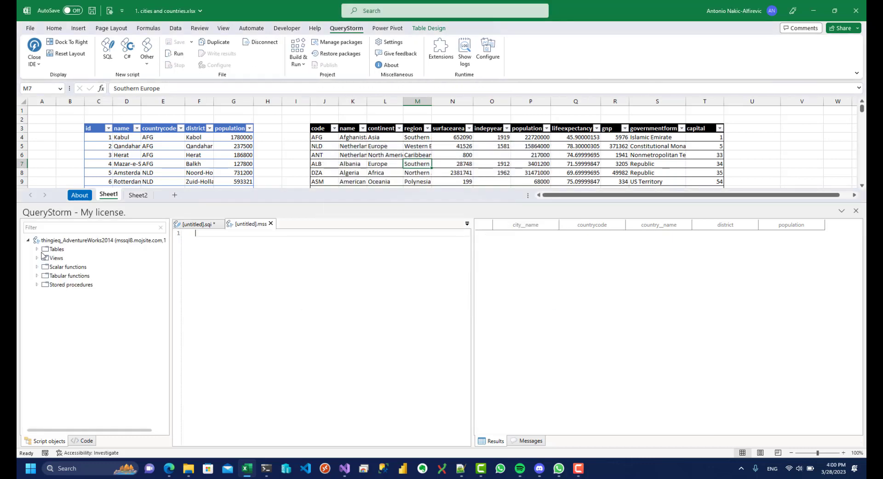
Step: Expand the AdventureWorks2014 database's tables in the object tree and browse through them
{"action": "left_click", "coordinate": [37, 249]}
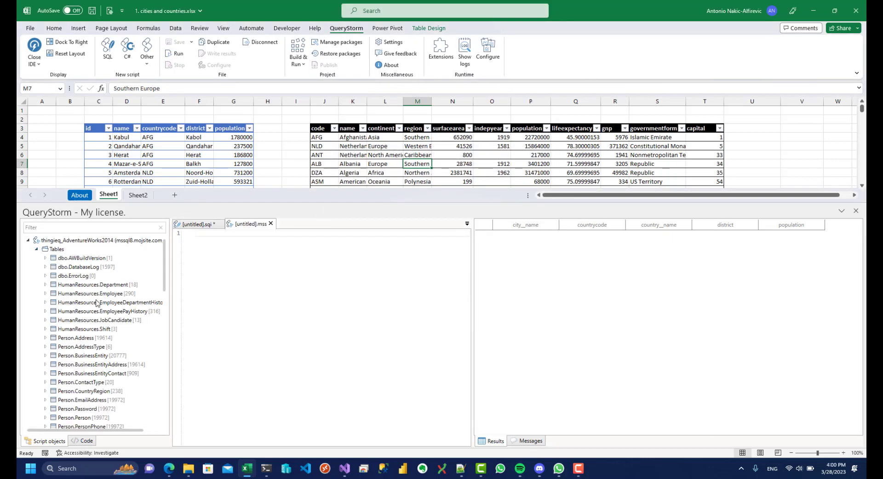
{"action": "mouse_move", "coordinate": [167, 270]}
{"action": "left_mouse_down"}
{"action": "mouse_move", "coordinate": [154, 400]}
{"action": "mouse_move", "coordinate": [165, 264]}
{"action": "left_mouse_up"}
{"action": "scroll", "coordinate": [169, 299], "scroll_direction": "down", "scroll_amount": 1}
{"action": "left_click_drag", "start_coordinate": [169, 299], "coordinate": [154, 247]}
Step: Write the comment "-- 10 top selling products of 2014" in the SQL Server script and generate the SQL from it
{"action": "type", "text": "-"}
{"action": "type", "text": "- top"}
{"action": "key", "text": "BackSpace"}
{"action": "key", "text": "BackSpace"}
{"action": "type", "text": "p selling pro"}
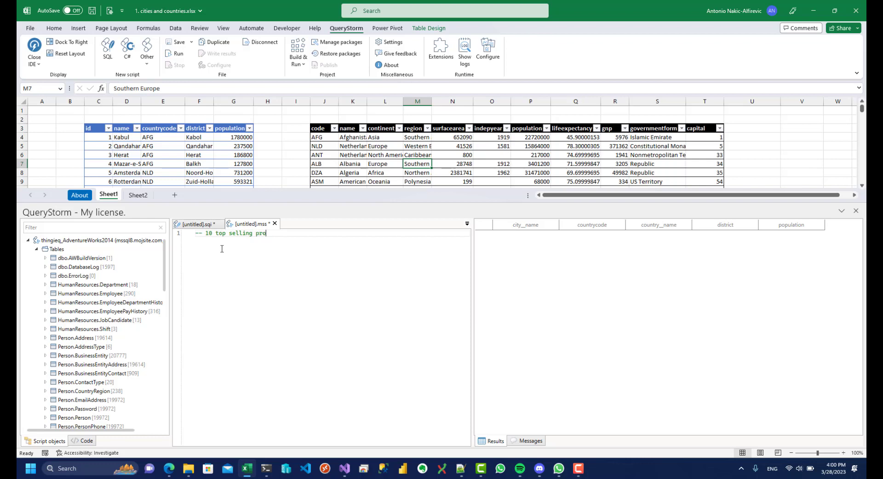
{"action": "type", "text": "ducts of 2014"}
{"action": "key", "text": "ctrl+Return"}
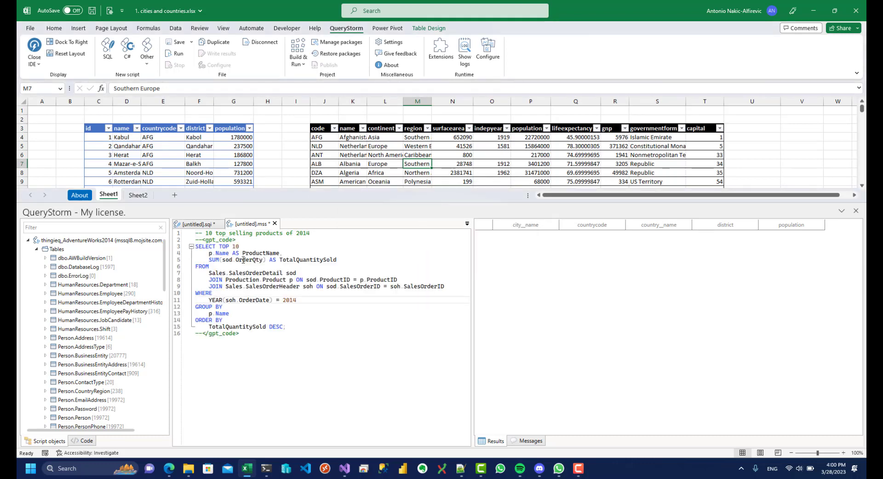
Step: Review the generated query's joins and 2014 order-date filter, run it and inspect the returned products and quantities
{"action": "left_click", "coordinate": [250, 266]}
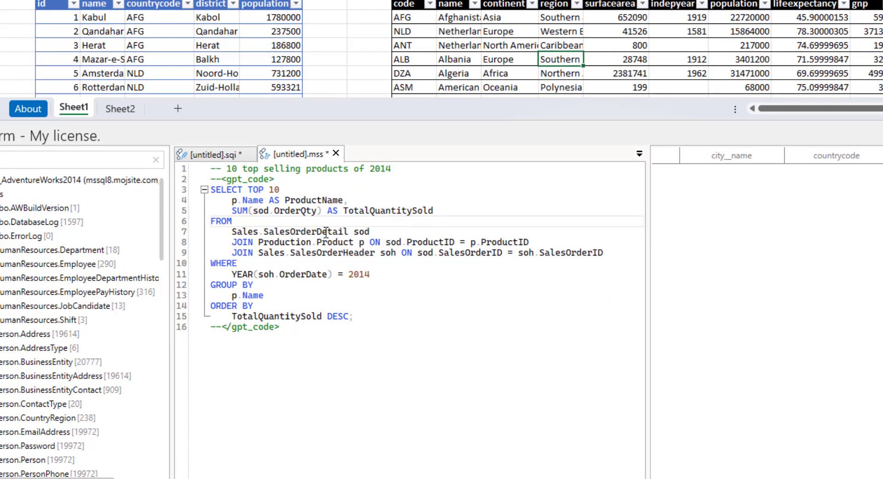
{"action": "left_click", "coordinate": [359, 274]}
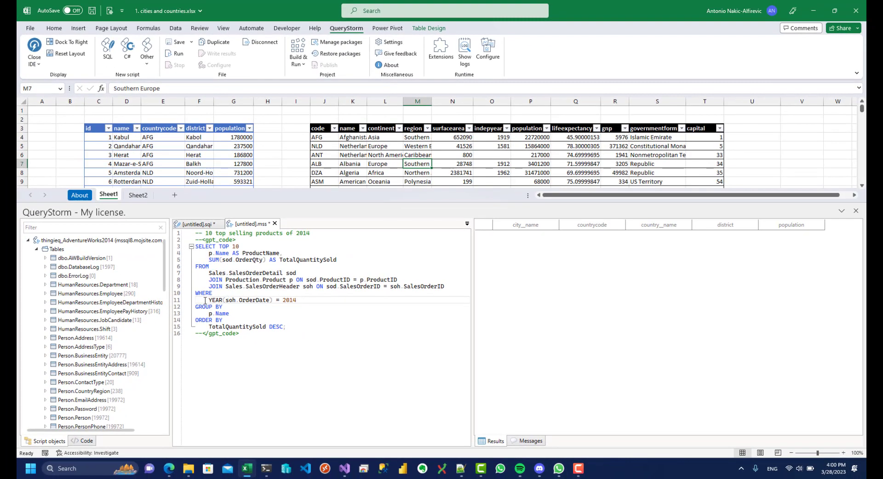
{"action": "left_click_drag", "start_coordinate": [208, 299], "coordinate": [296, 299]}
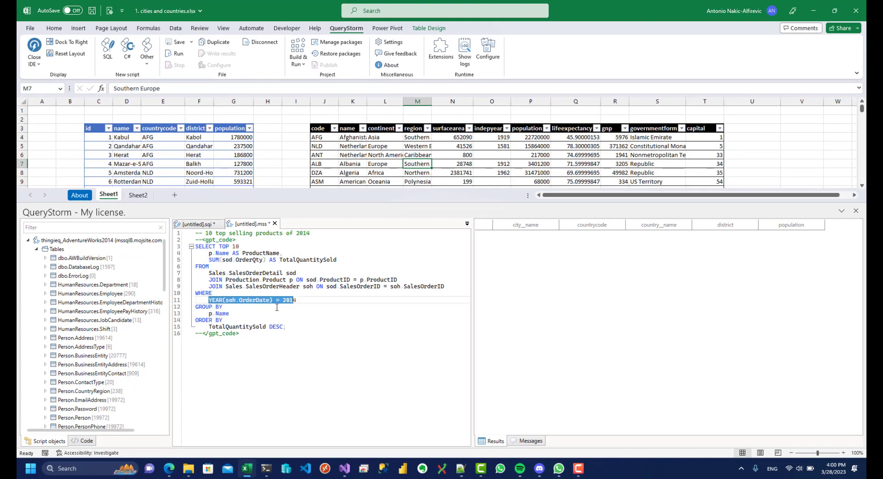
{"action": "left_click", "coordinate": [276, 307]}
{"action": "key", "text": "F5"}
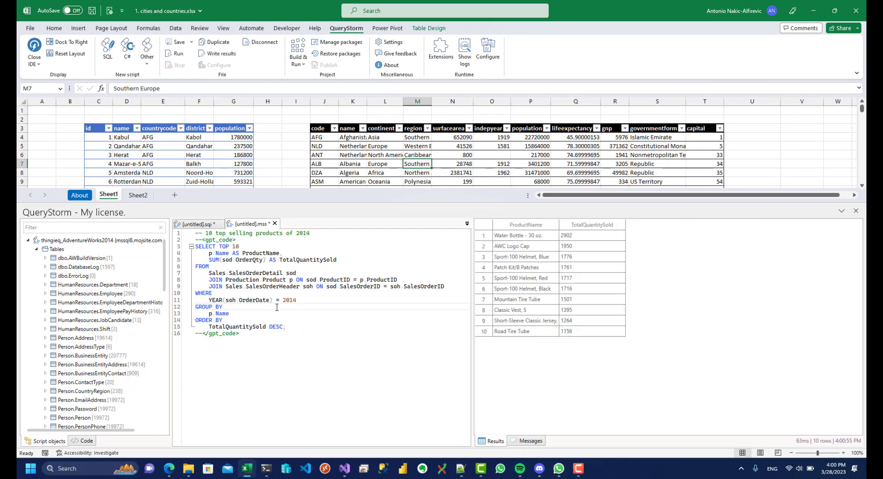
{"action": "left_click_drag", "start_coordinate": [547, 235], "coordinate": [592, 344]}
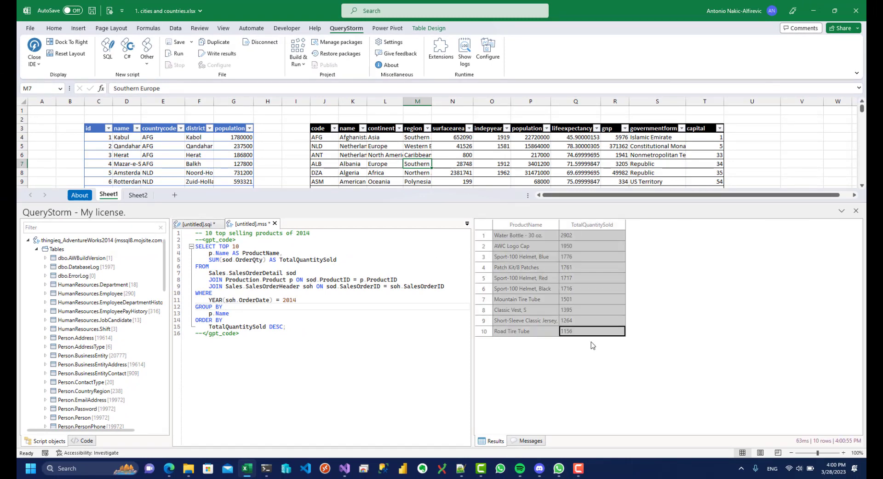
{"action": "left_click", "coordinate": [579, 259]}
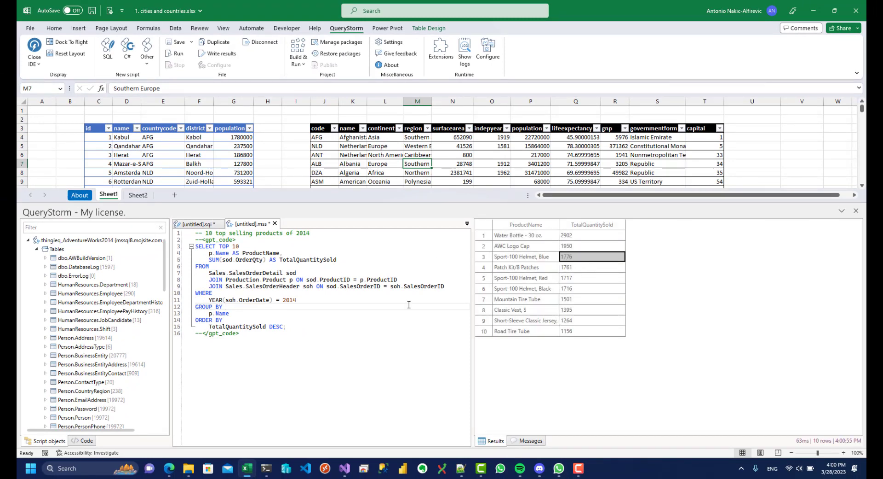
Step: Widen the database object tree so that the full table names fit
{"action": "left_click", "coordinate": [267, 323]}
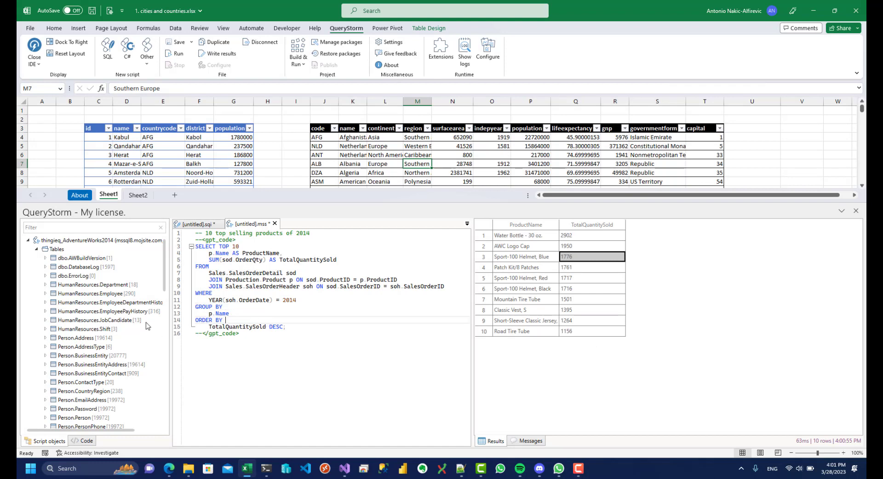
{"action": "mouse_move", "coordinate": [163, 266]}
{"action": "left_mouse_down"}
{"action": "mouse_move", "coordinate": [158, 387]}
{"action": "mouse_move", "coordinate": [162, 271]}
{"action": "left_mouse_up"}
{"action": "left_click", "coordinate": [275, 272]}
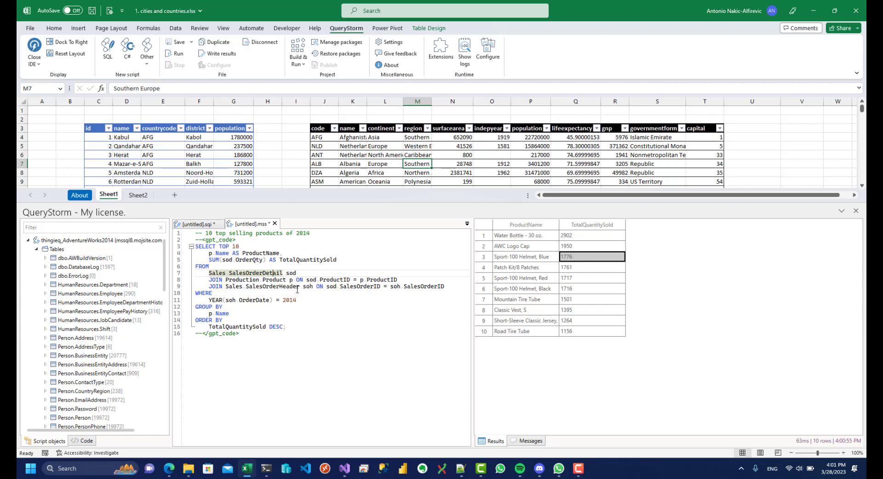
{"action": "left_click", "coordinate": [280, 331]}
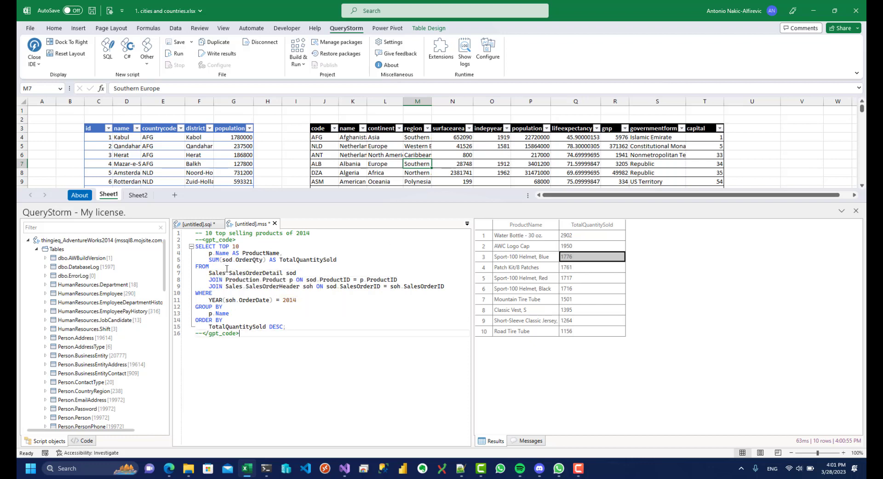
{"action": "left_click_drag", "start_coordinate": [170, 256], "coordinate": [188, 257]}
{"action": "left_click_drag", "start_coordinate": [223, 233], "coordinate": [327, 233]}
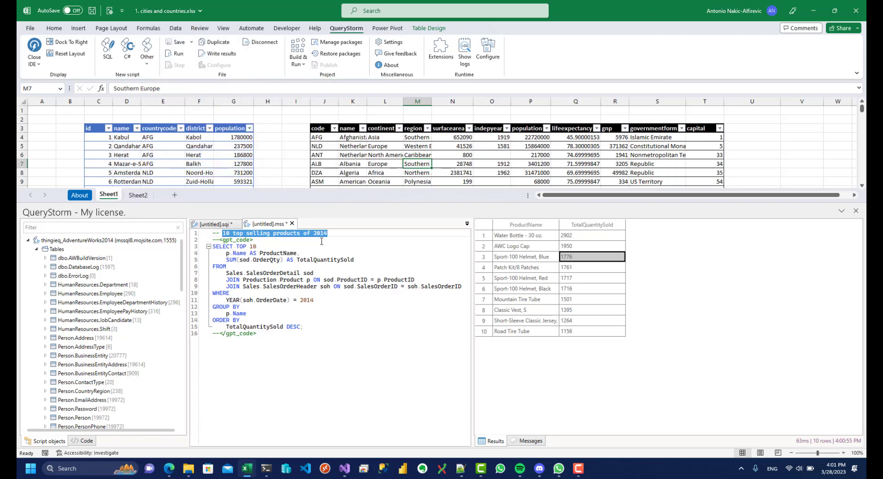
{"action": "left_click", "coordinate": [336, 252]}
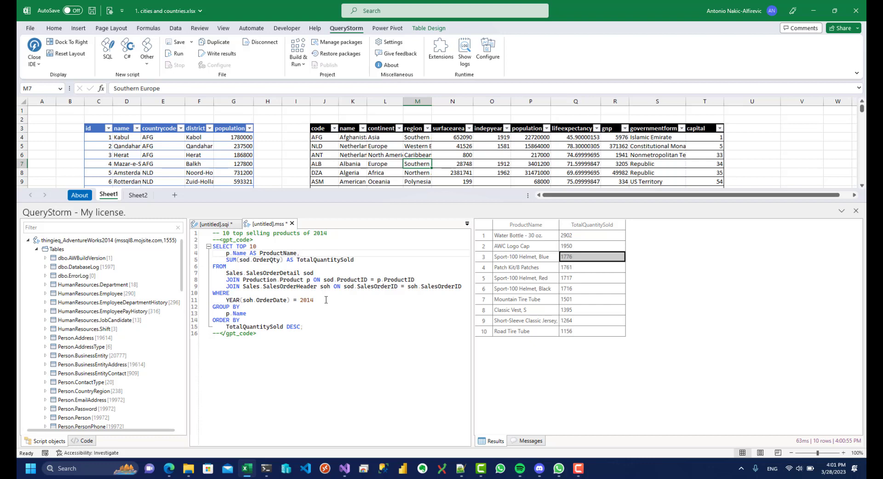
{"action": "left_click_drag", "start_coordinate": [223, 233], "coordinate": [332, 233]}
{"action": "left_click", "coordinate": [332, 233]}
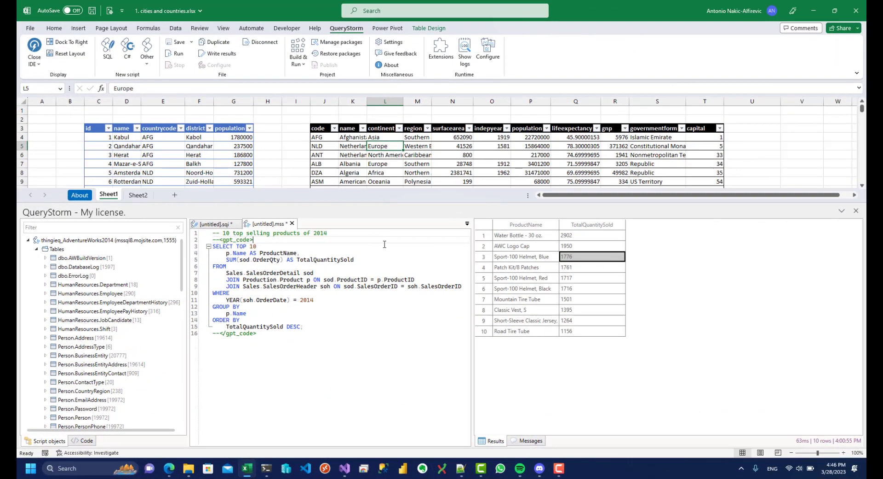
{"action": "left_click", "coordinate": [385, 260]}
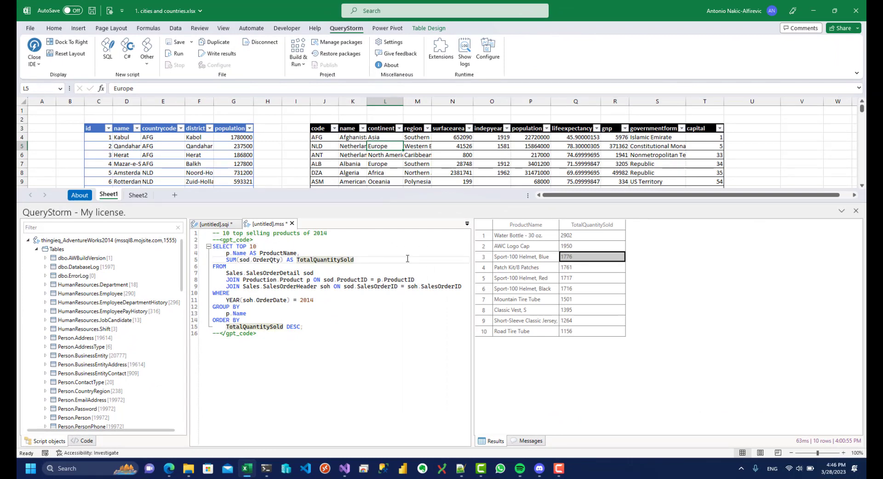
{"action": "left_click", "coordinate": [365, 245]}
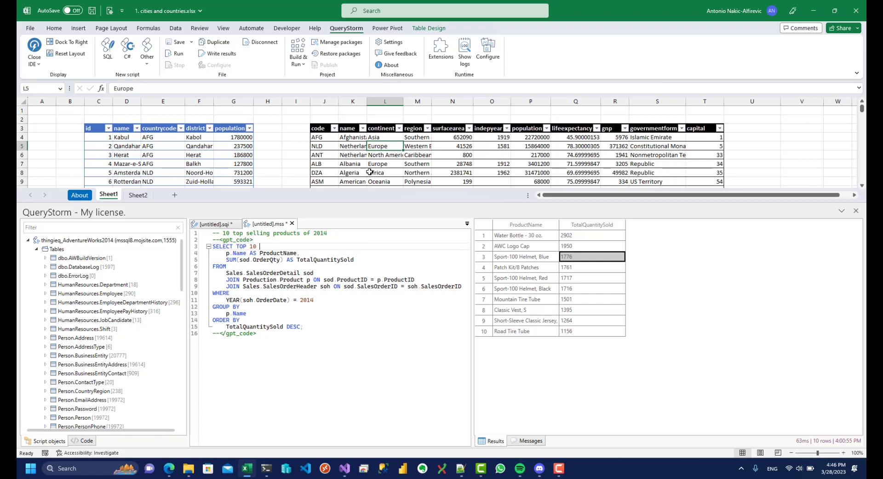
Step: Open the general settings that hold the GPT API key for code completion
{"action": "left_click", "coordinate": [390, 43]}
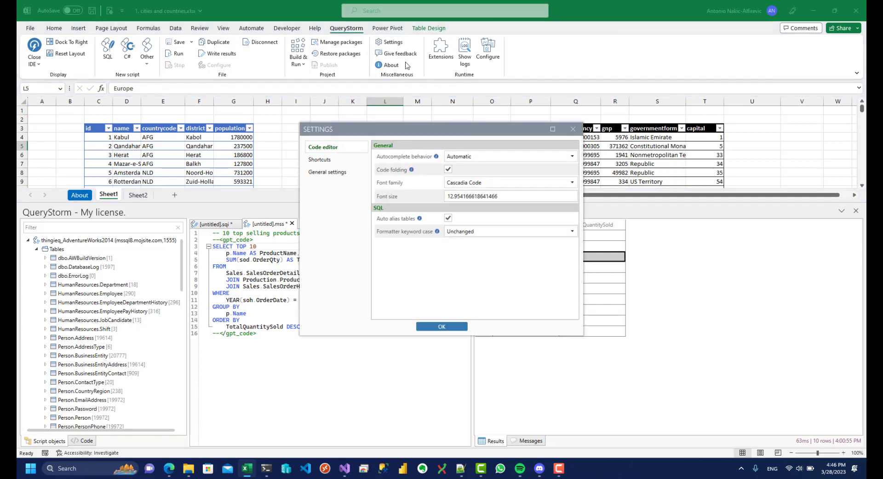
{"action": "left_click", "coordinate": [328, 173]}
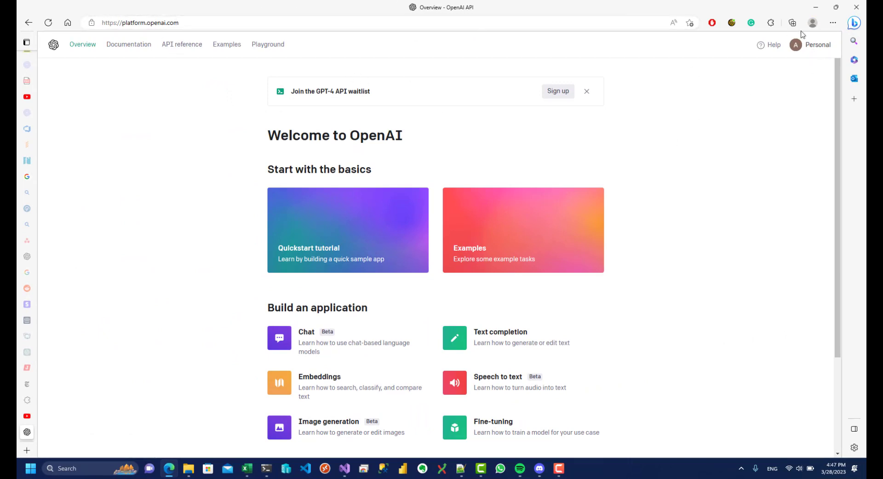
Step: On the OpenAI platform site in the browser, create a new secret API key for the account and copy it
{"action": "left_click", "coordinate": [805, 46]}
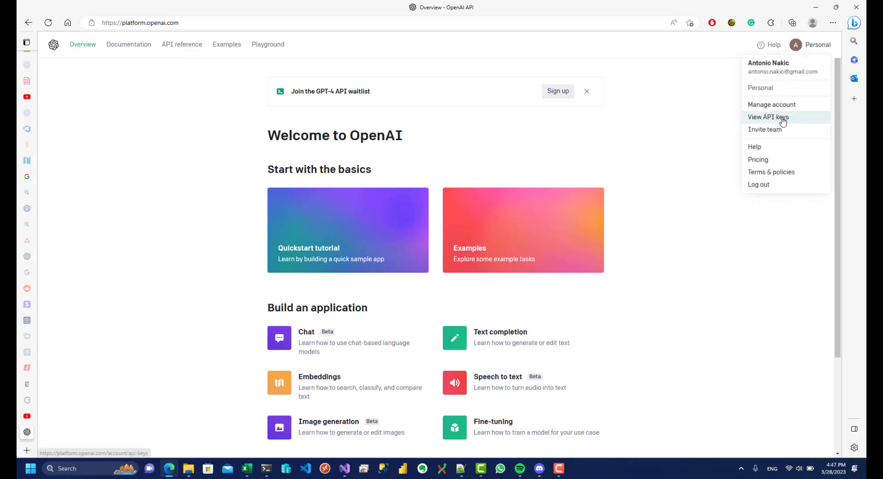
{"action": "left_click", "coordinate": [782, 120]}
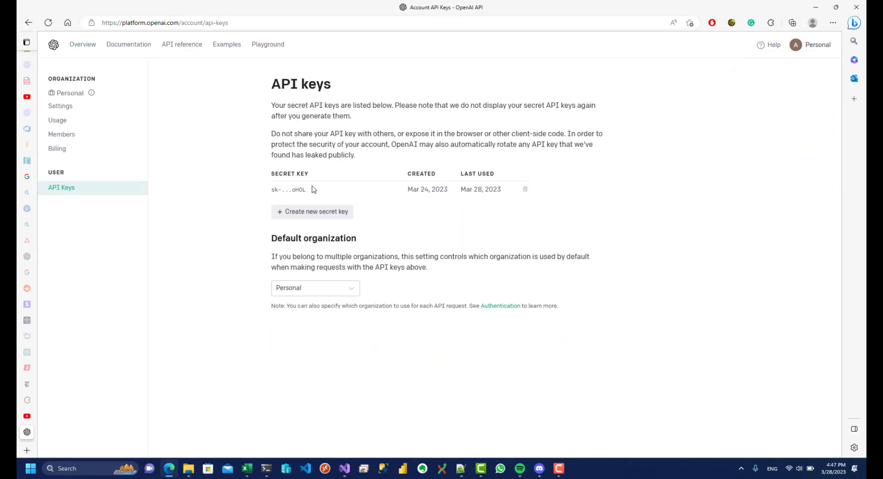
{"action": "left_click", "coordinate": [318, 212]}
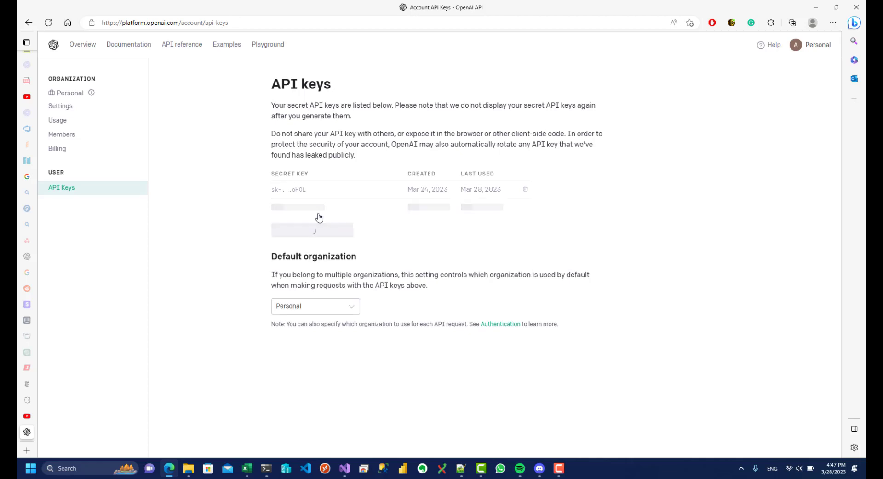
{"action": "left_click", "coordinate": [532, 259]}
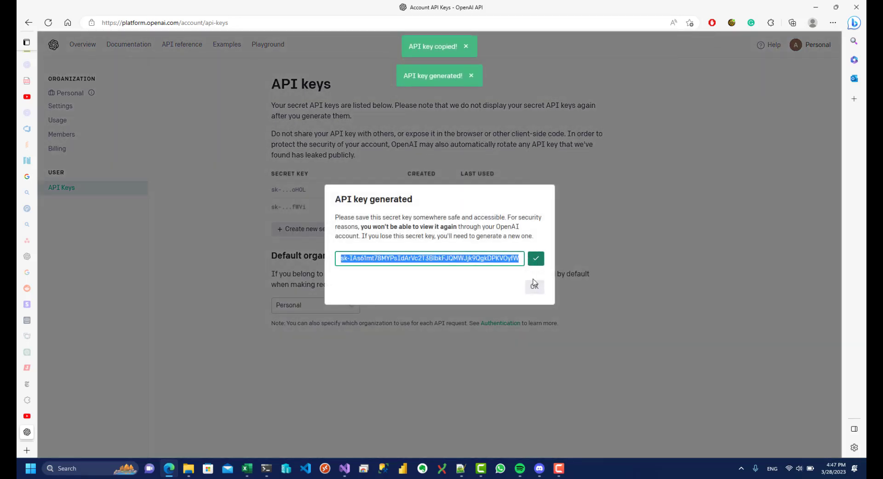
{"action": "left_click", "coordinate": [538, 288]}
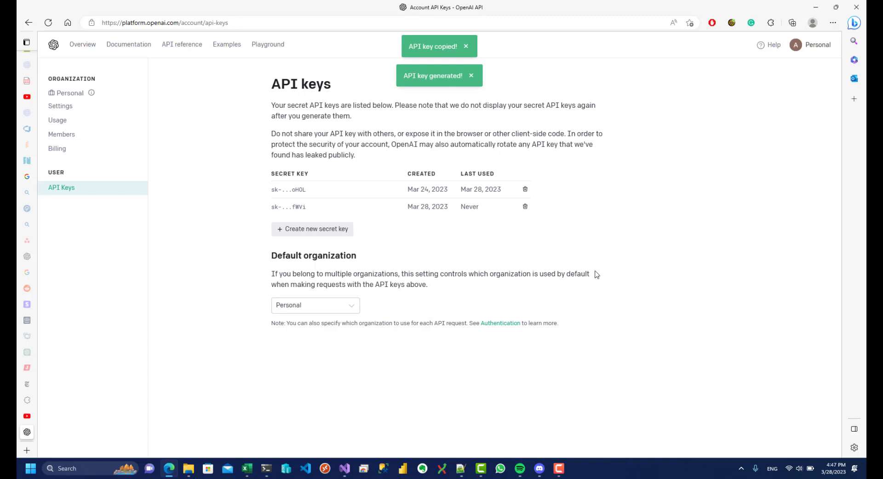
Step: Revoke the newly created OpenAI secret key and switch back to Excel
{"action": "left_click", "coordinate": [525, 207]}
{"action": "left_click", "coordinate": [523, 293]}
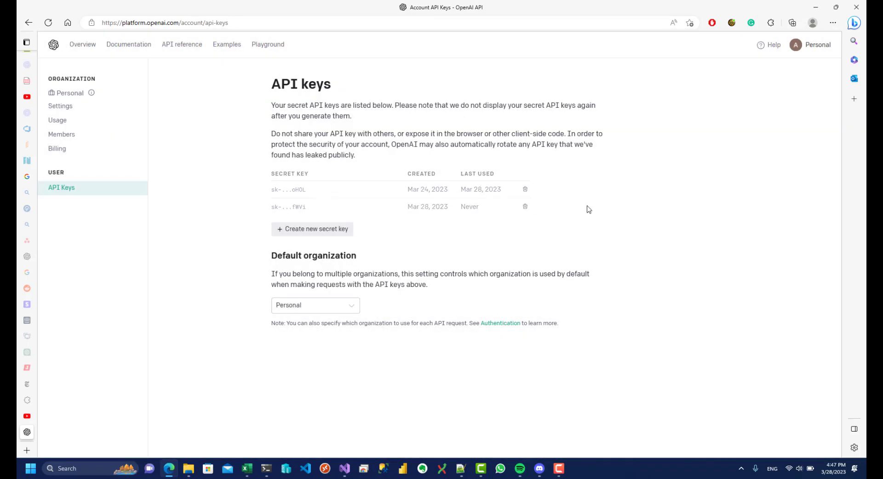
{"action": "key", "text": "alt+Tab"}
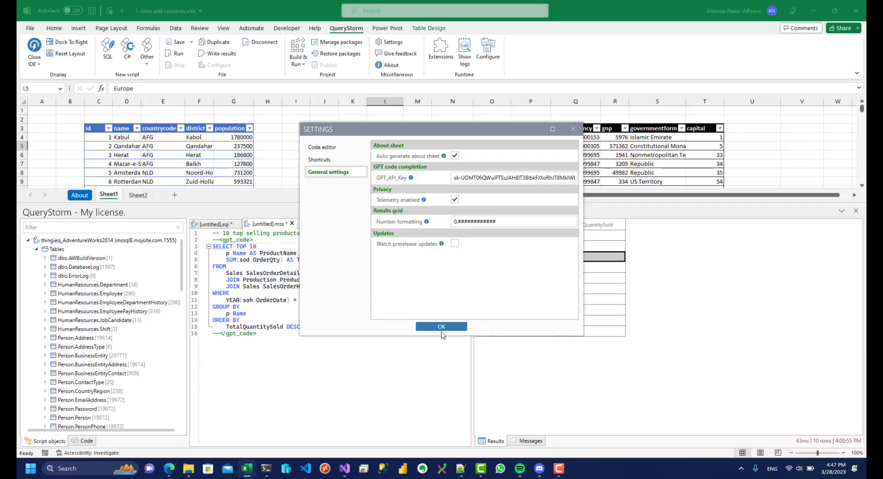
Step: Confirm the settings and regenerate the SQL from the "10 top selling products of 2014" comment
{"action": "left_click", "coordinate": [441, 326]}
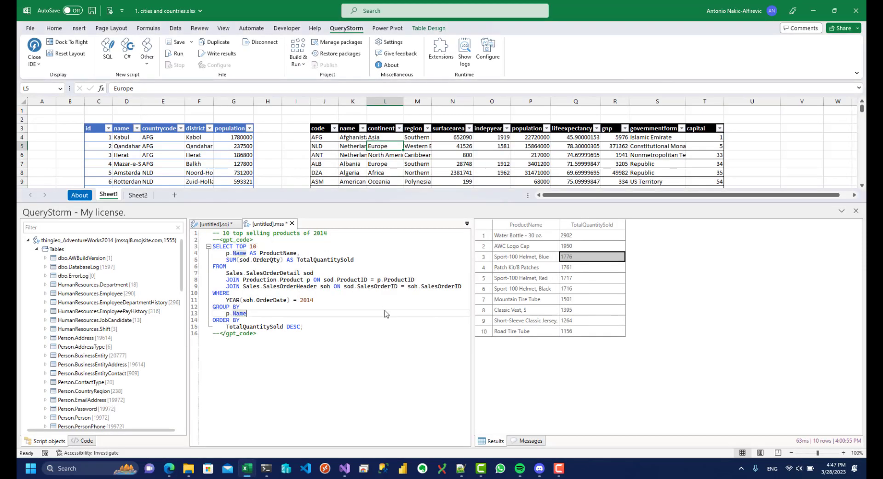
{"action": "left_click", "coordinate": [357, 232]}
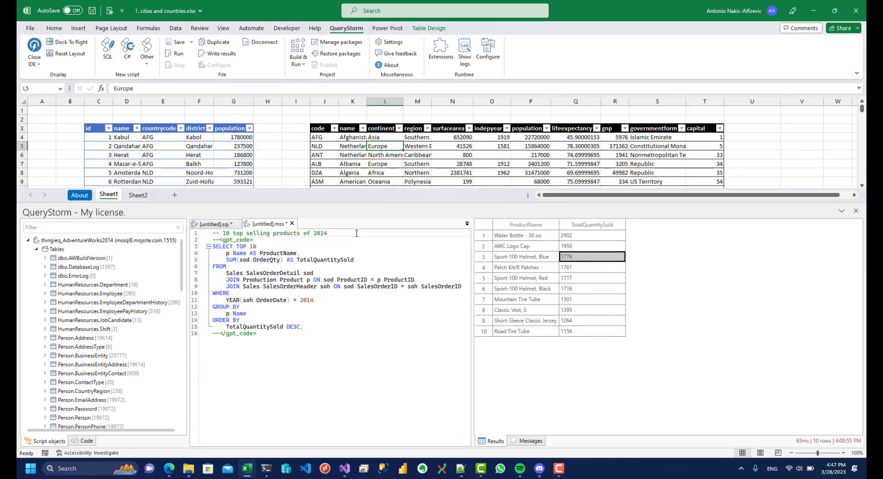
{"action": "key", "text": "ctrl+g"}
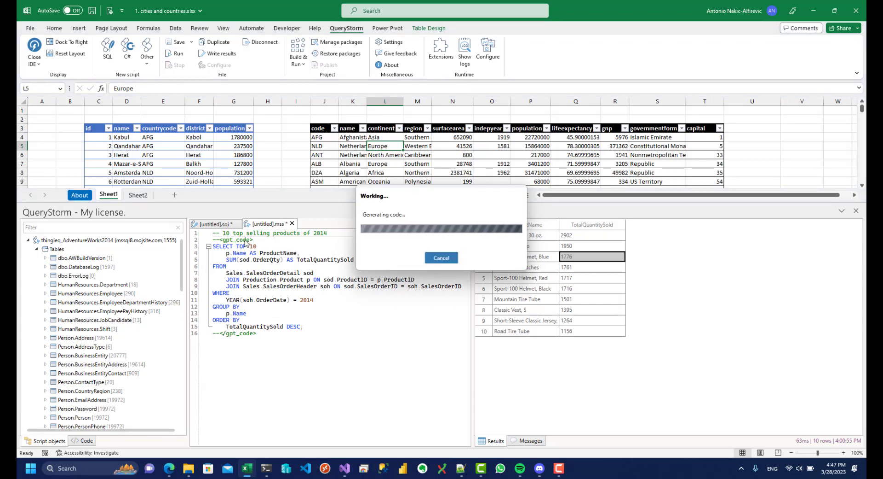